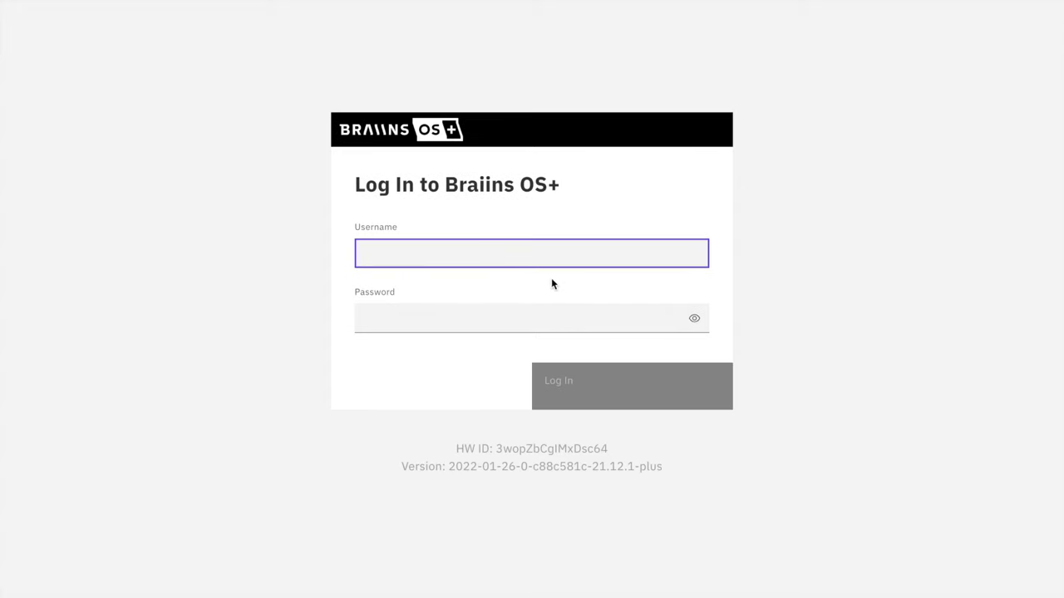
# Log in to Braiins OS+ as root with the account password and dismiss the browser's offer to save it
pyautogui.write('root')
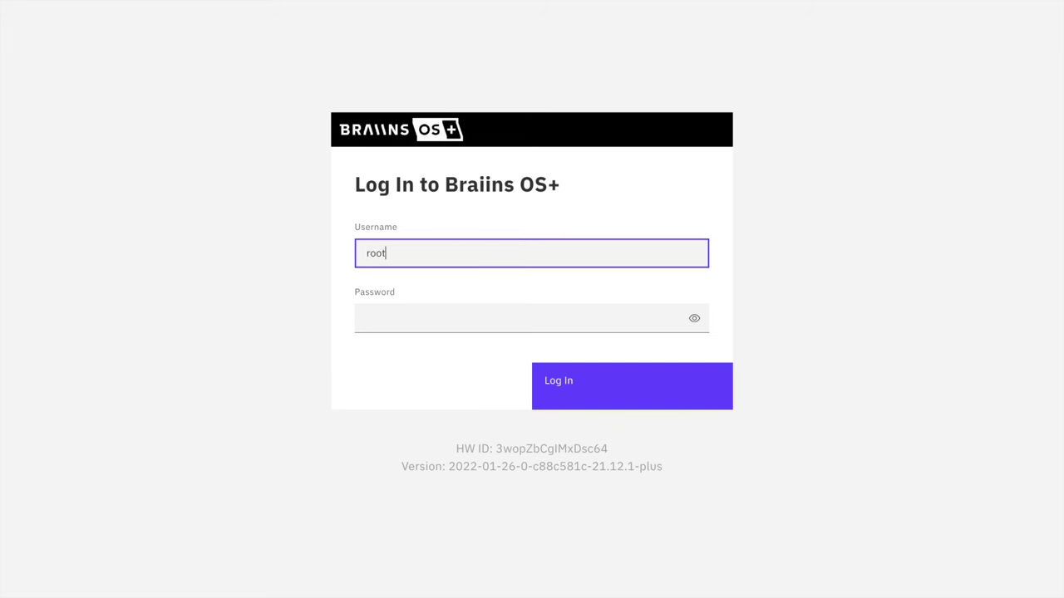
pyautogui.click(457, 331)
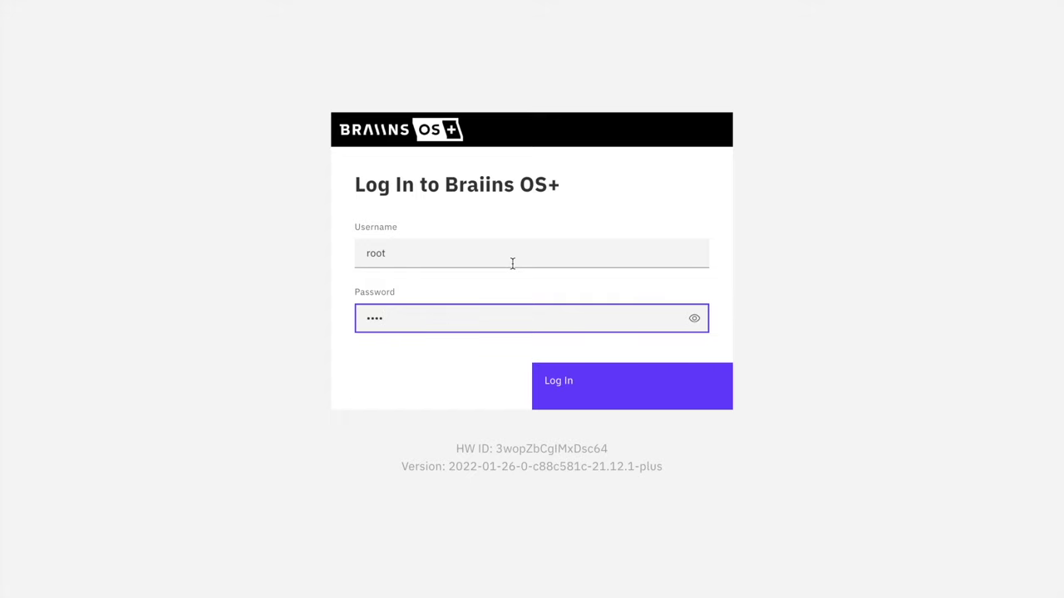
pyautogui.click(668, 375)
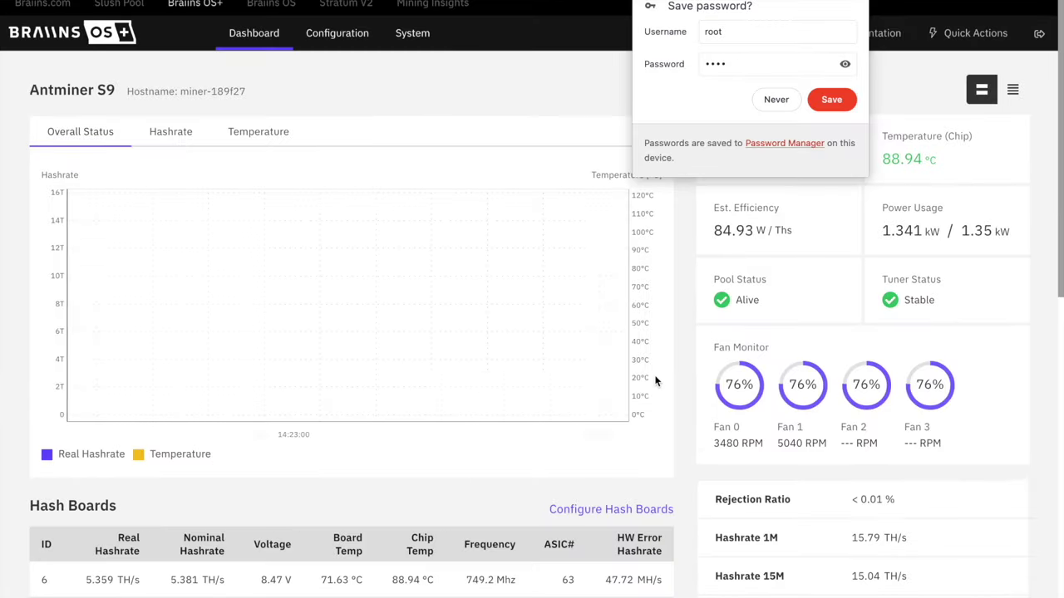
pyautogui.click(857, 7)
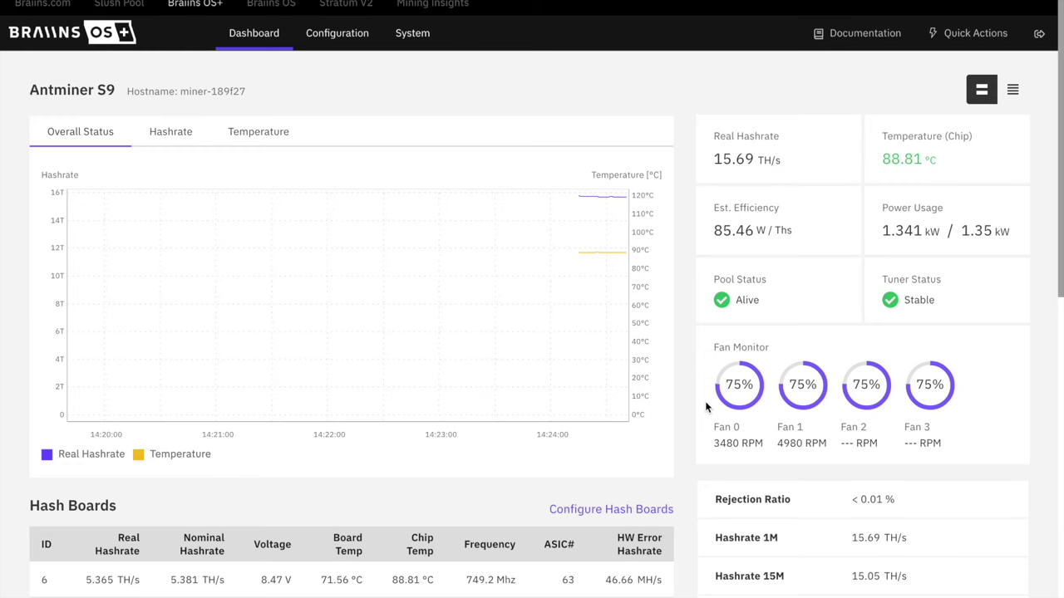
# Review the miner's dashboard, including hashrate, temperature, fans, hash boards, pools and tuner status
pyautogui.scroll(-3, 640, 460)
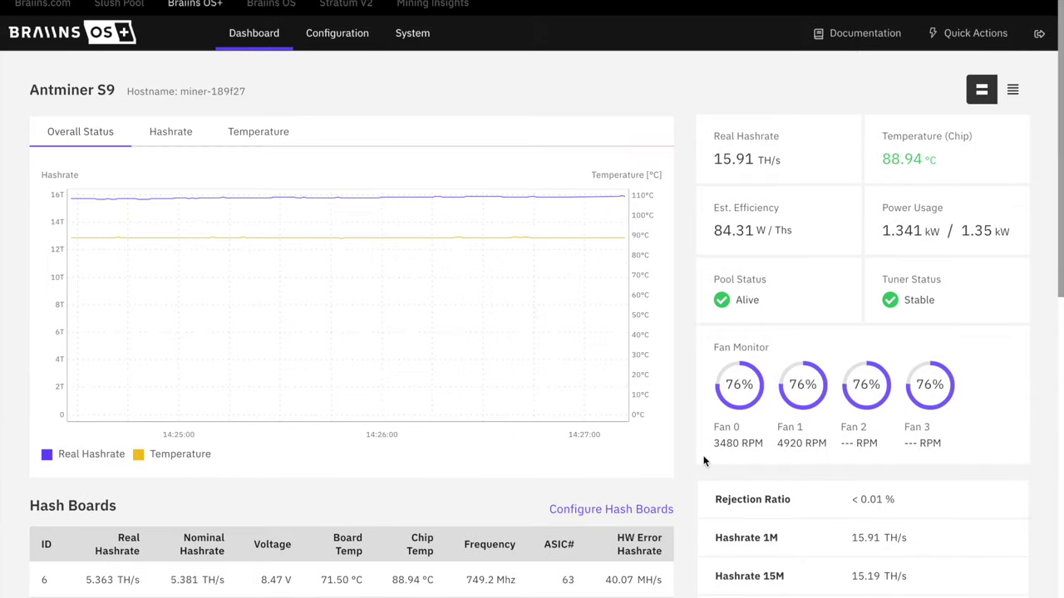
pyautogui.scroll(-1, 707, 462)
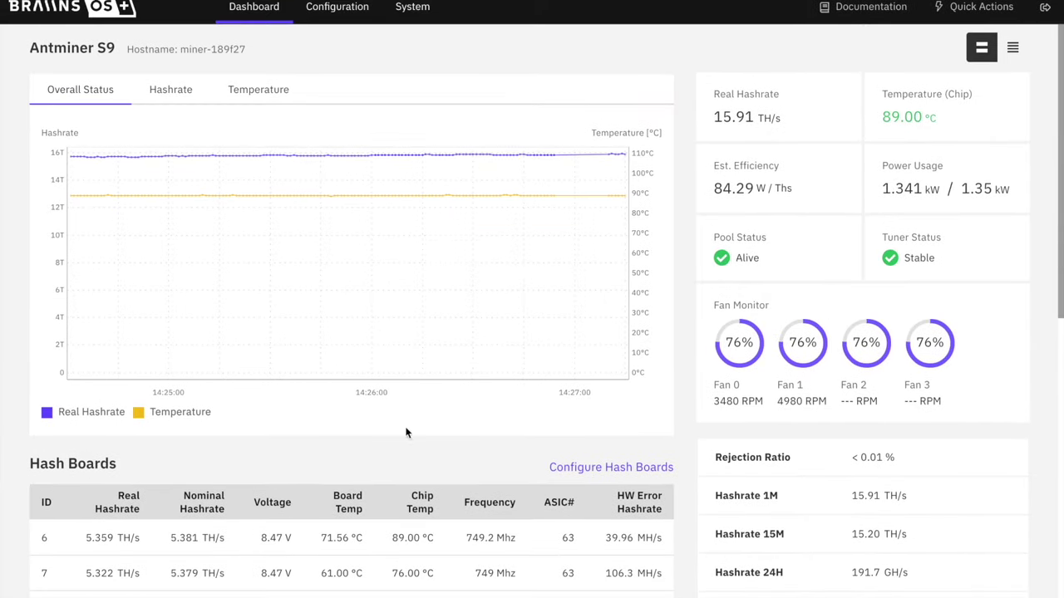
pyautogui.scroll(1, 399, 454)
pyautogui.scroll(-2, 546, 446)
pyautogui.scroll(2, 546, 446)
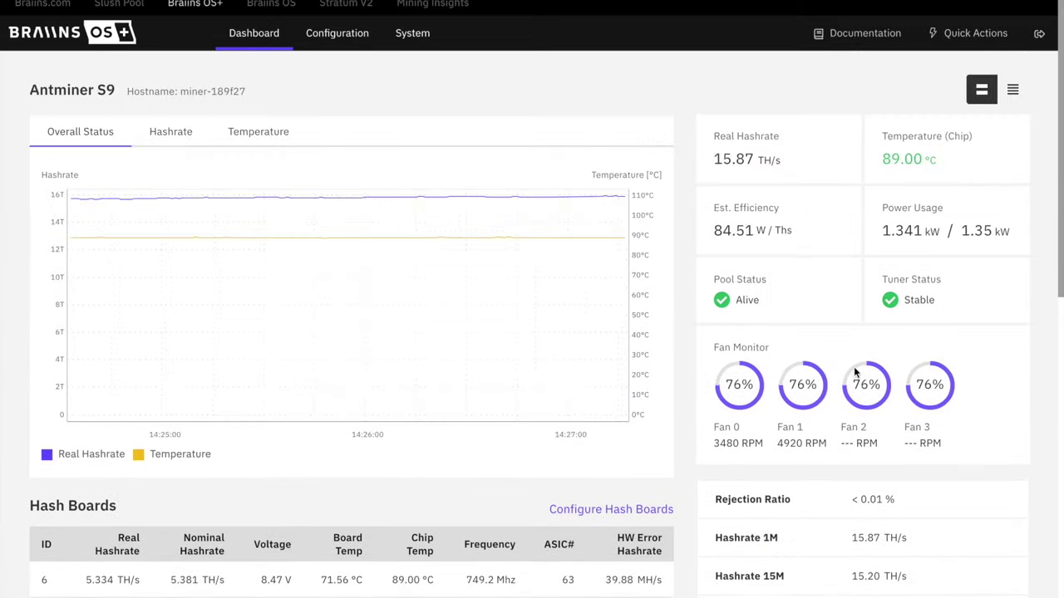
pyautogui.scroll(-4, 493, 443)
pyautogui.scroll(-3, 493, 442)
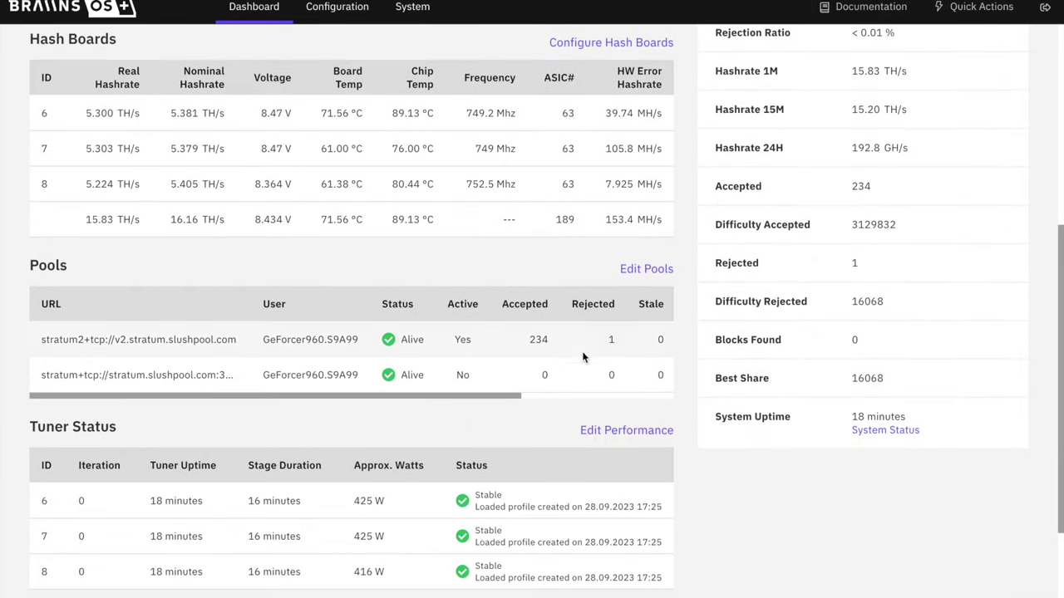
# Open the pool configuration and add a new, empty pool entry to the Default group
pyautogui.click(656, 270)
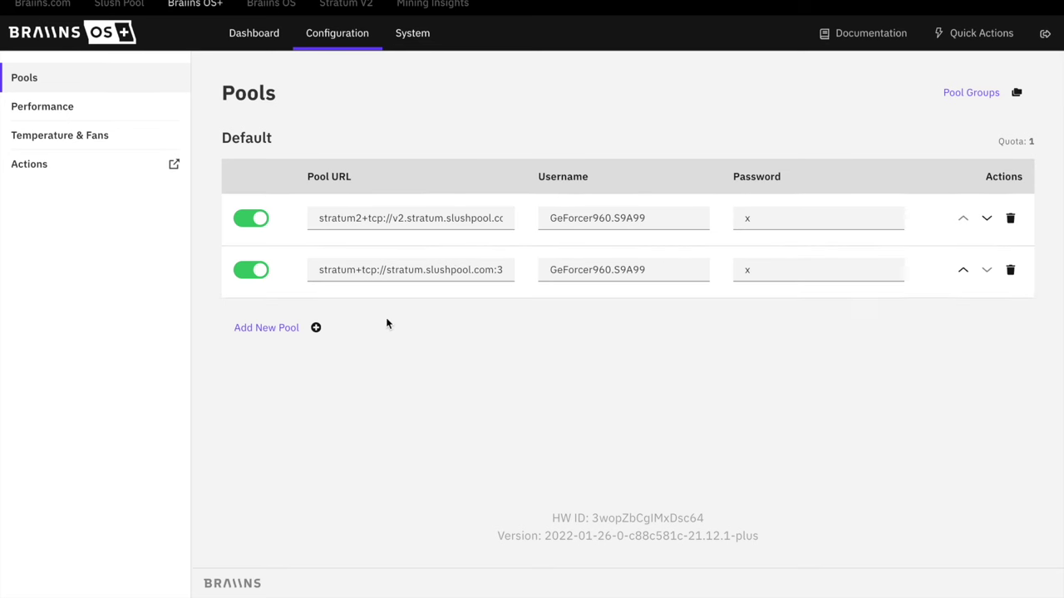
pyautogui.click(269, 339)
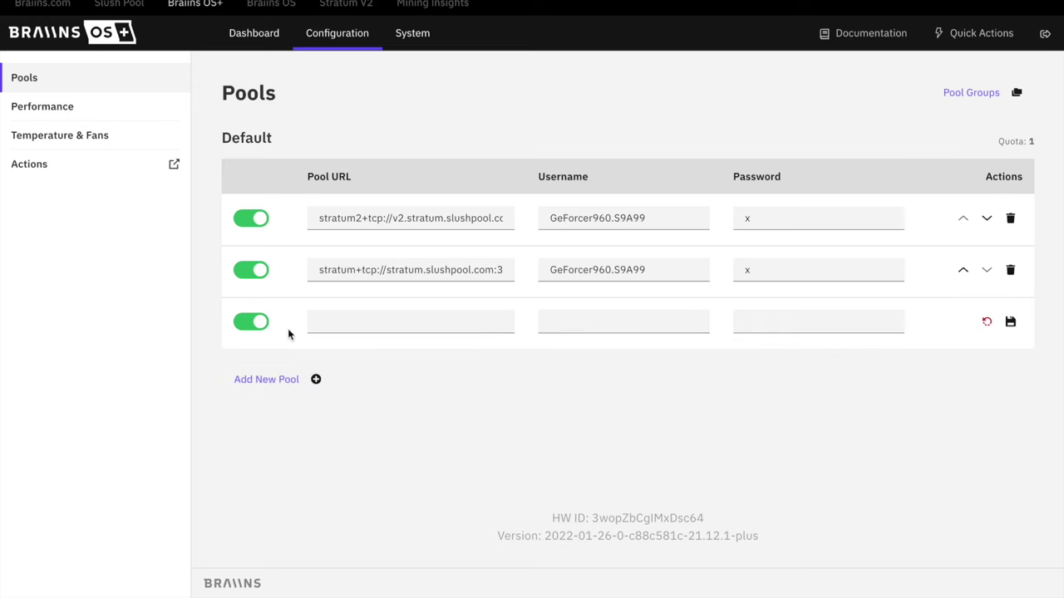
pyautogui.click(322, 321)
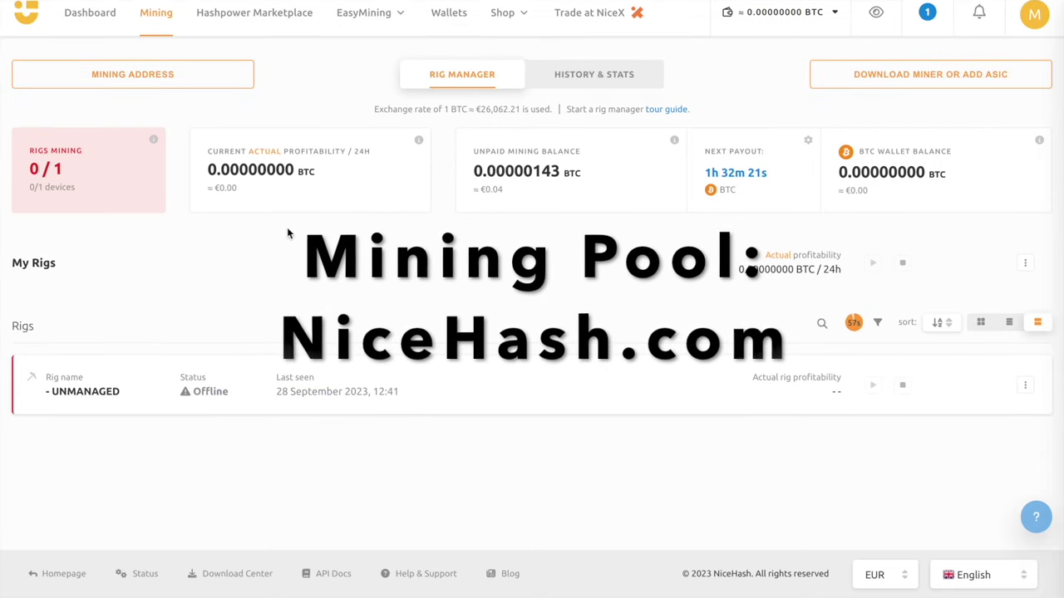
# Switch to NiceHash and generate ASIC connection details for the SHA256AsicBoost algorithm
pyautogui.click(895, 76)
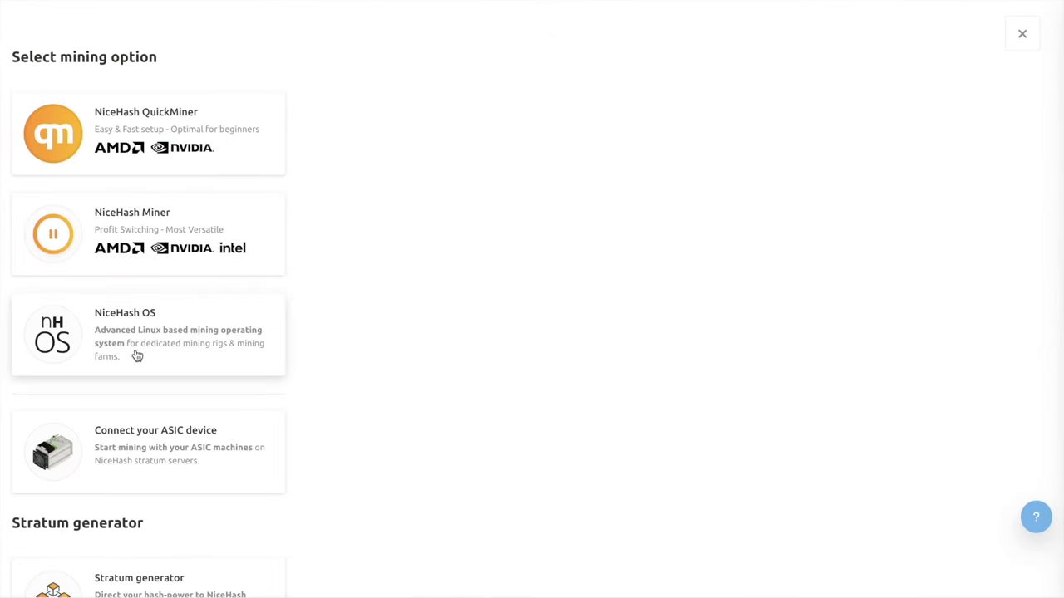
pyautogui.click(113, 457)
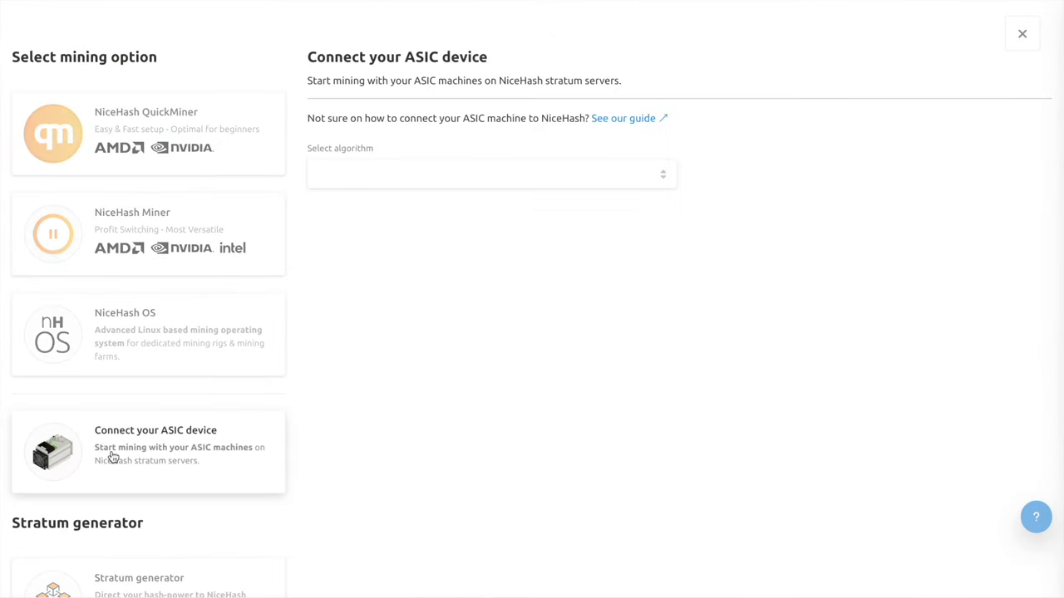
pyautogui.click(407, 178)
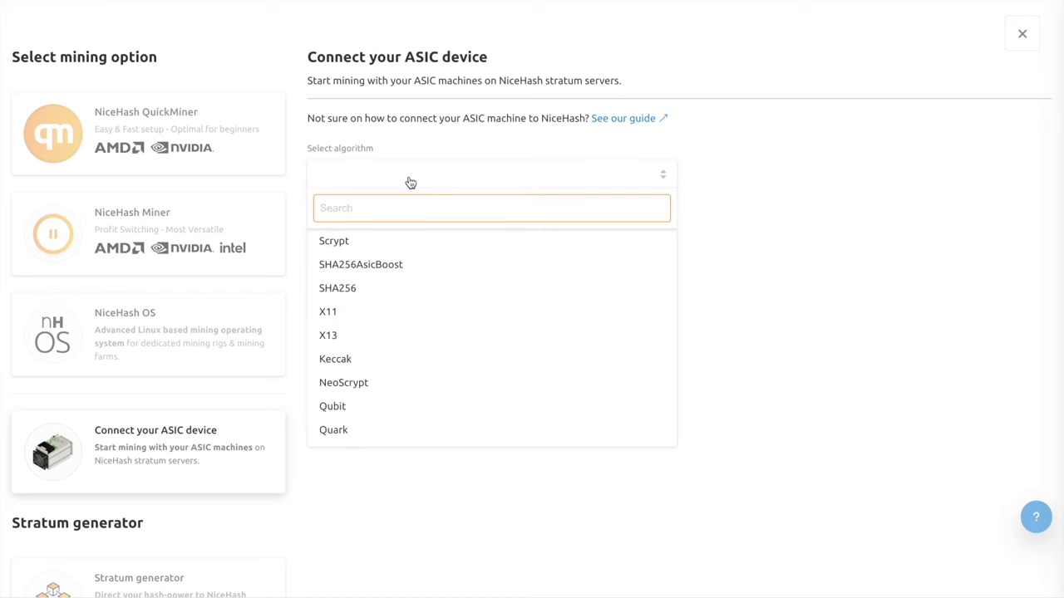
pyautogui.click(374, 266)
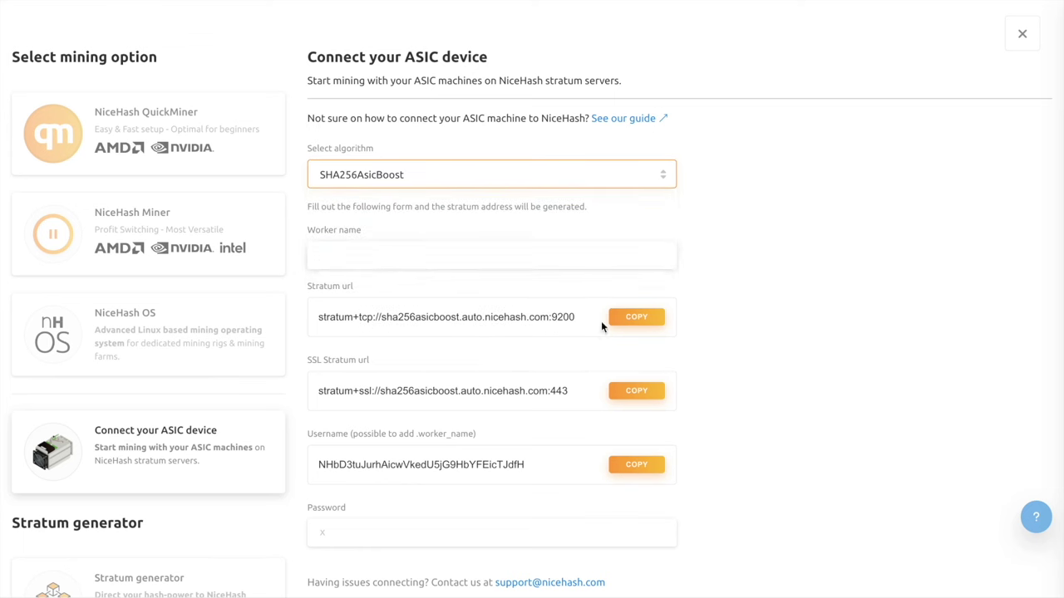
# Copy the stratum URL stratum+tcp://sha256asicboost.auto.nicehash.com:9200 from NiceHash into the new Braiins OS+ pool's URL
pyautogui.click(638, 321)
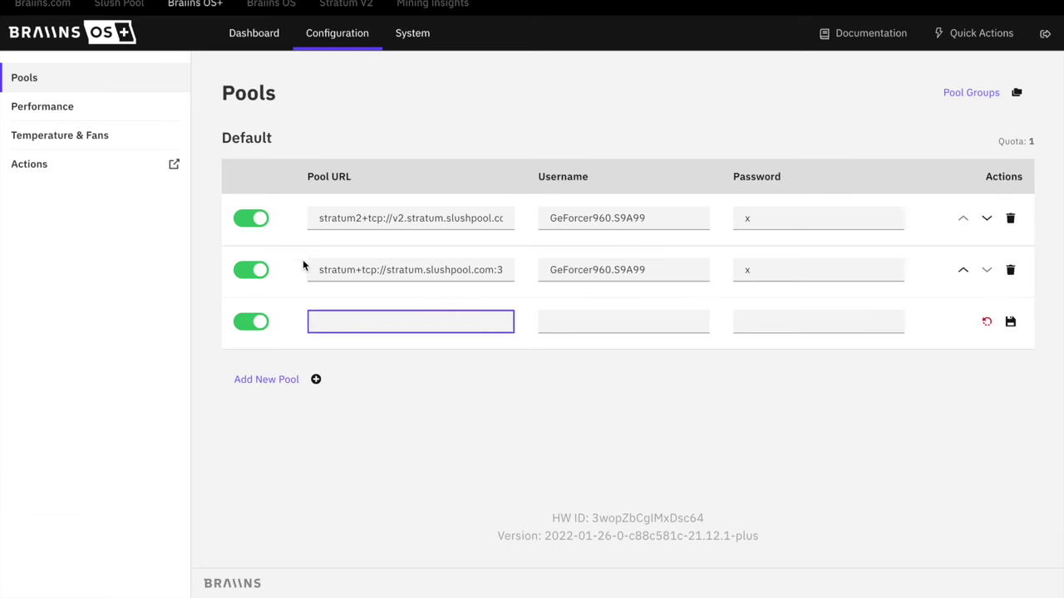
pyautogui.hotkey('ctrl', 'v')
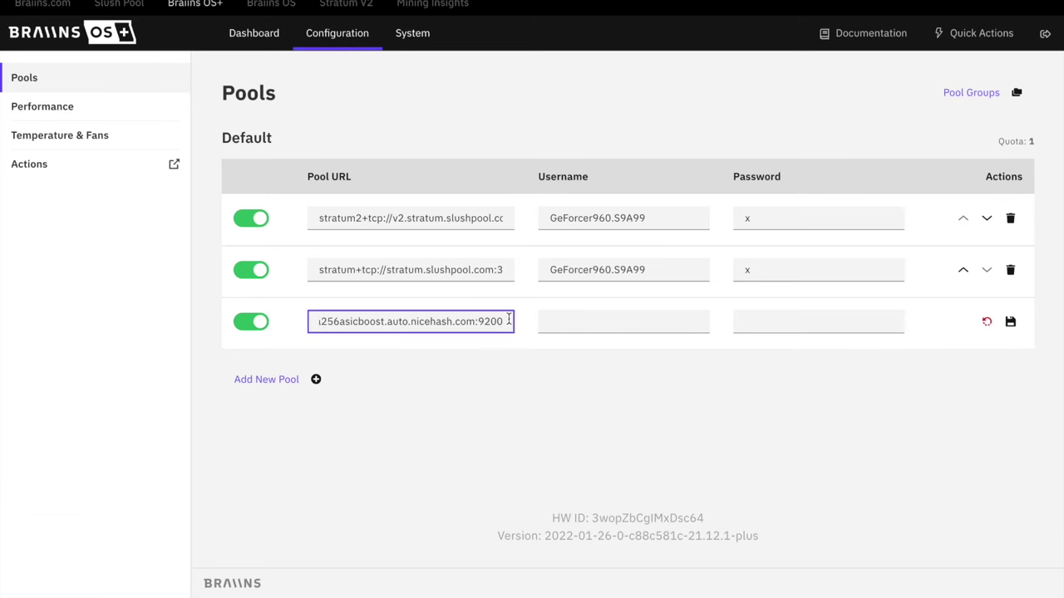
pyautogui.click(537, 399)
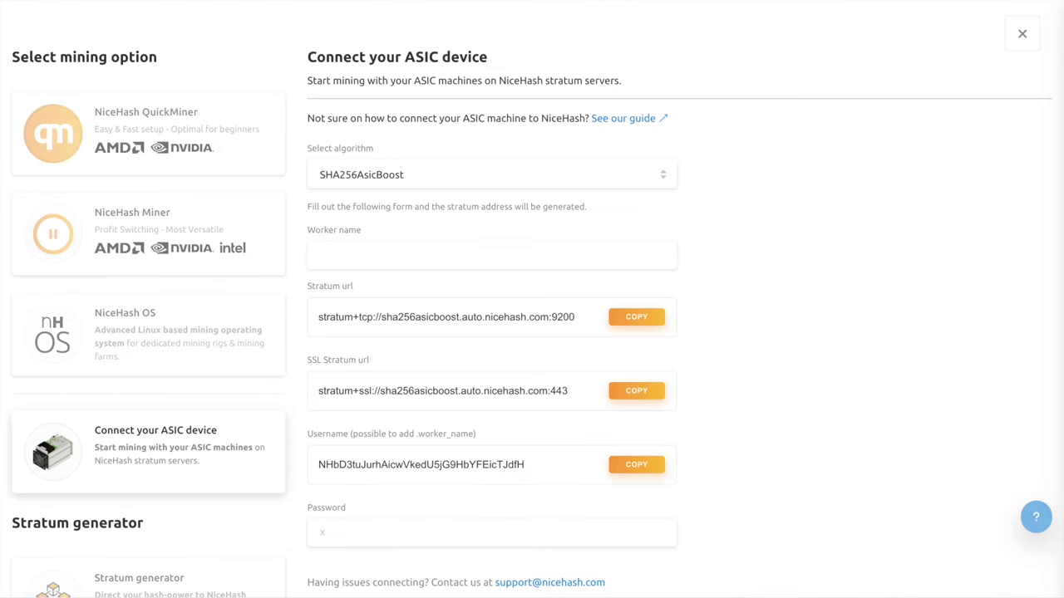
# Copy the mining username from NiceHash into the new Braiins OS+ pool's username
pyautogui.scroll(-2, 539, 358)
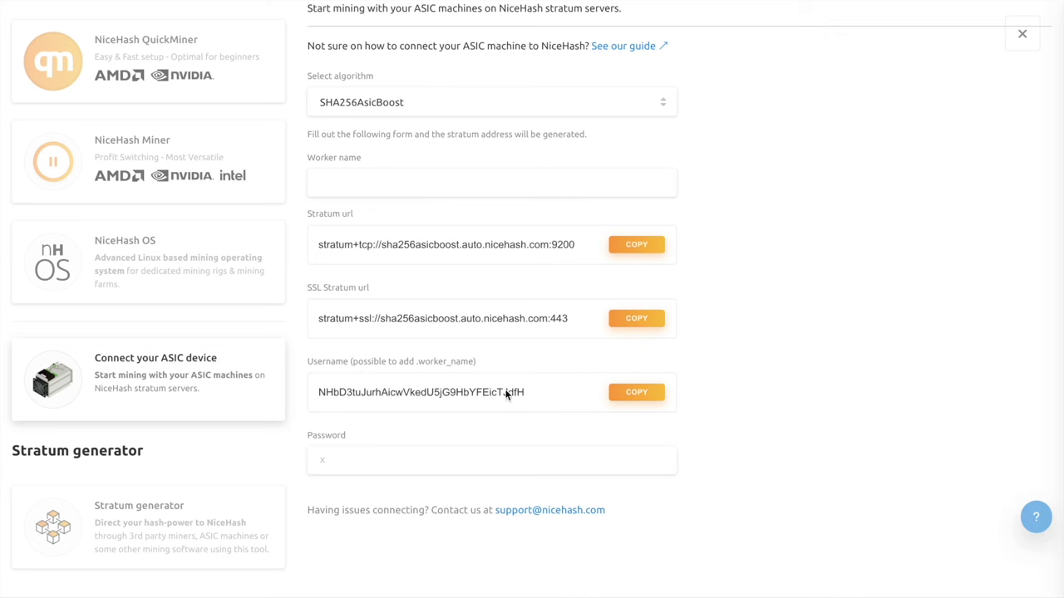
pyautogui.click(632, 403)
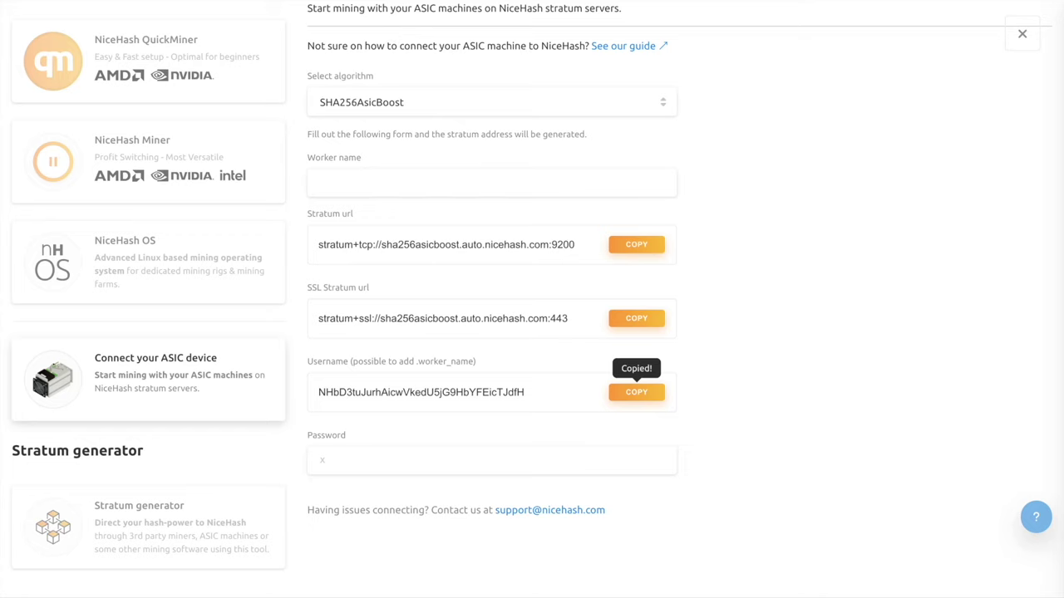
pyautogui.click(50, 8)
pyautogui.moveTo(92, 9)
pyautogui.click(786, 174)
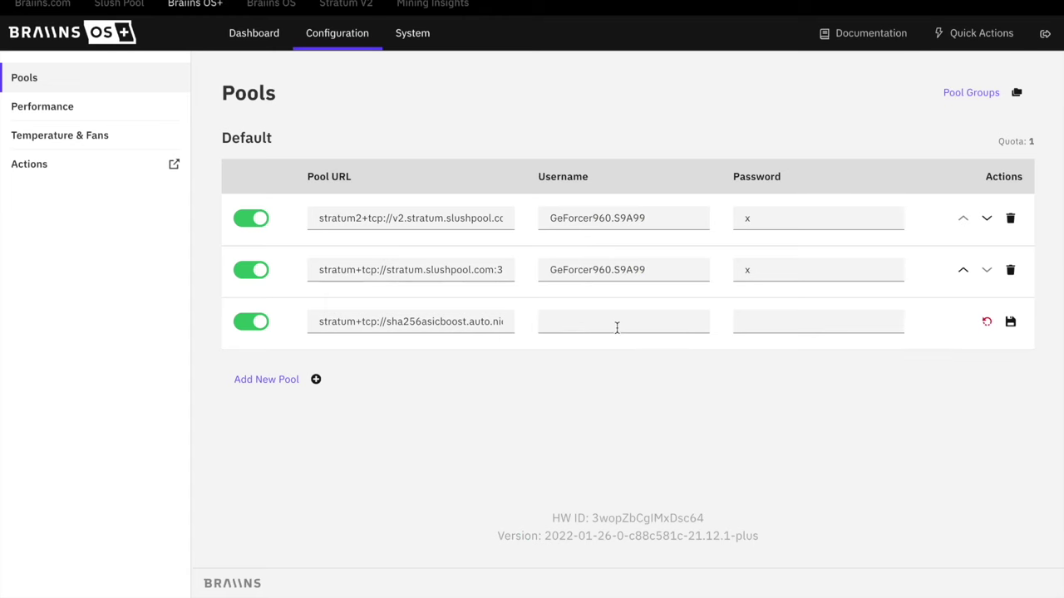
pyautogui.click(617, 327)
pyautogui.hotkey('ctrl', 'v')
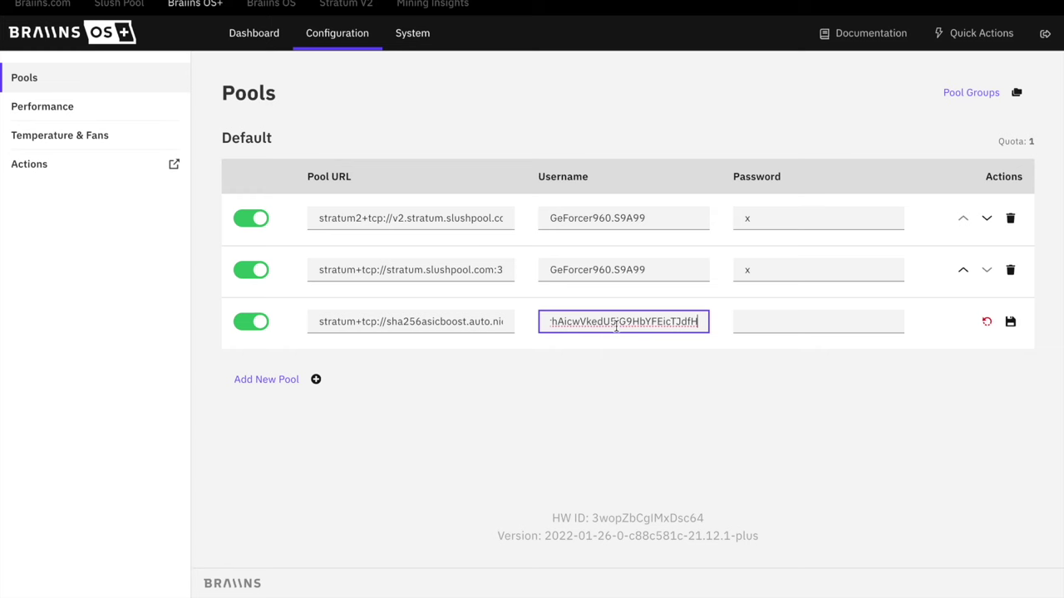
# Enter the new pool's password, save the pool and move it to first place in the pool list
pyautogui.click(792, 325)
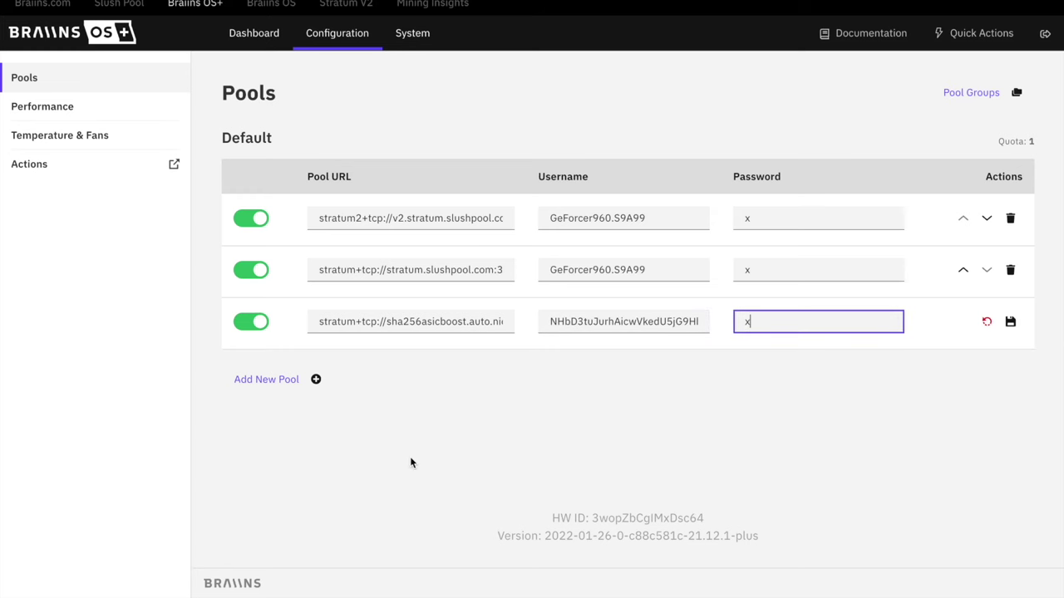
pyautogui.click(1014, 324)
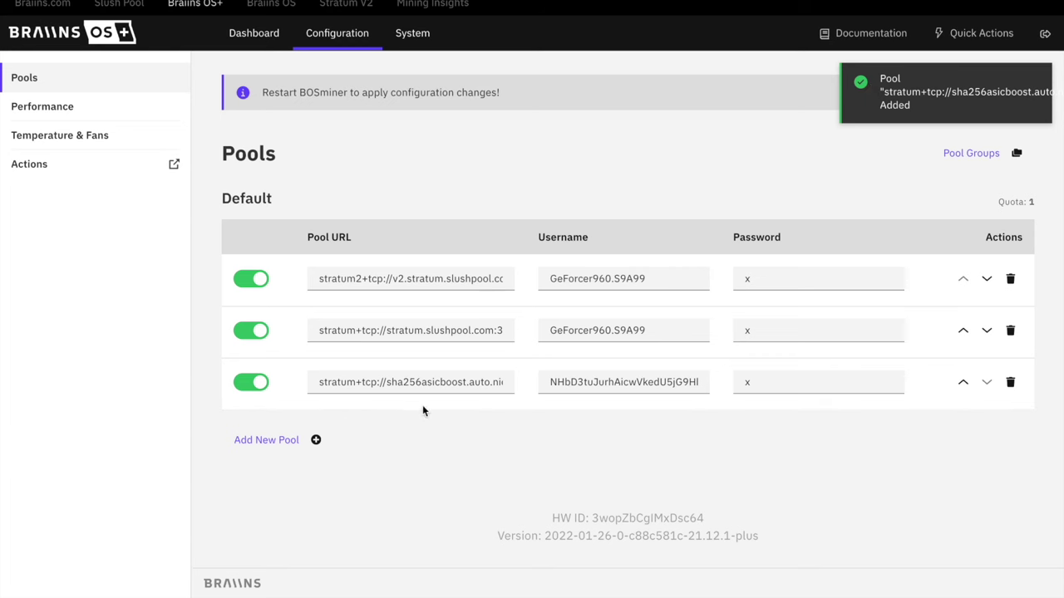
pyautogui.click(967, 383)
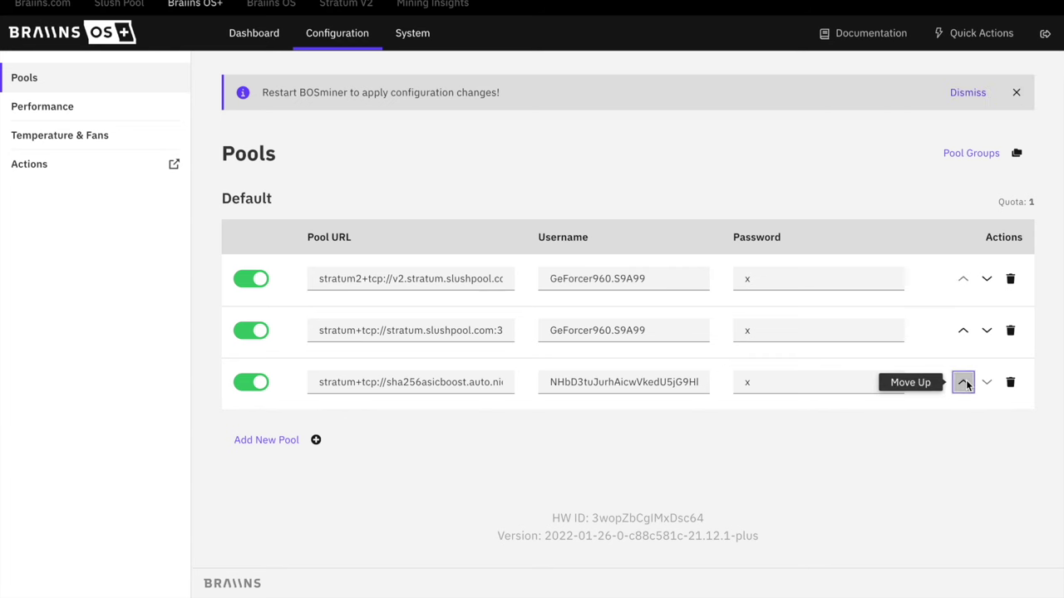
pyautogui.click(964, 333)
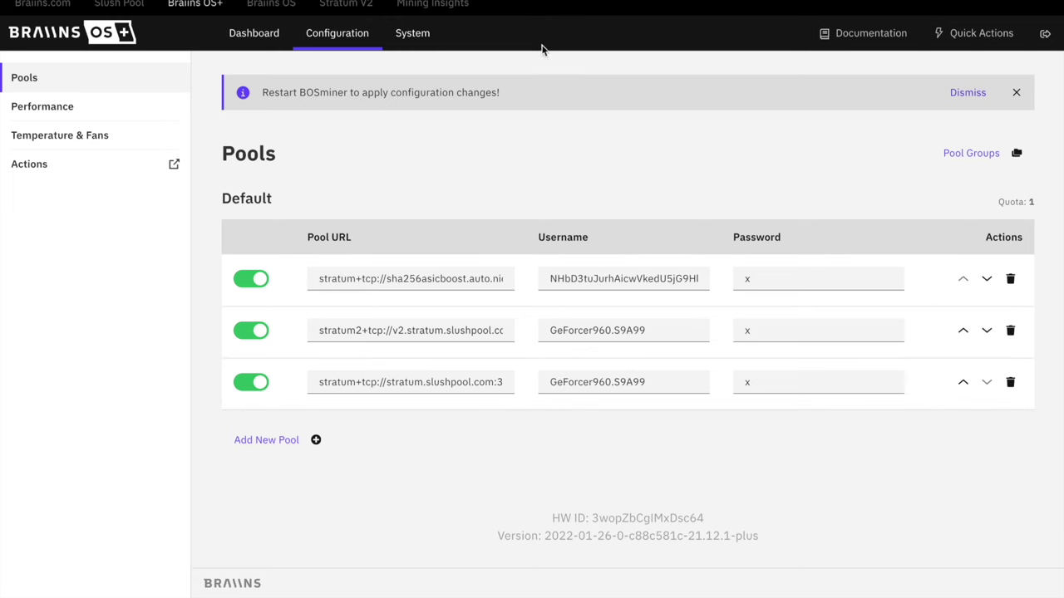
# Check the status, activity and accepted shares of the NiceHash pool on the miner's dashboard
pyautogui.click(279, 47)
pyautogui.scroll(-7, 510, 280)
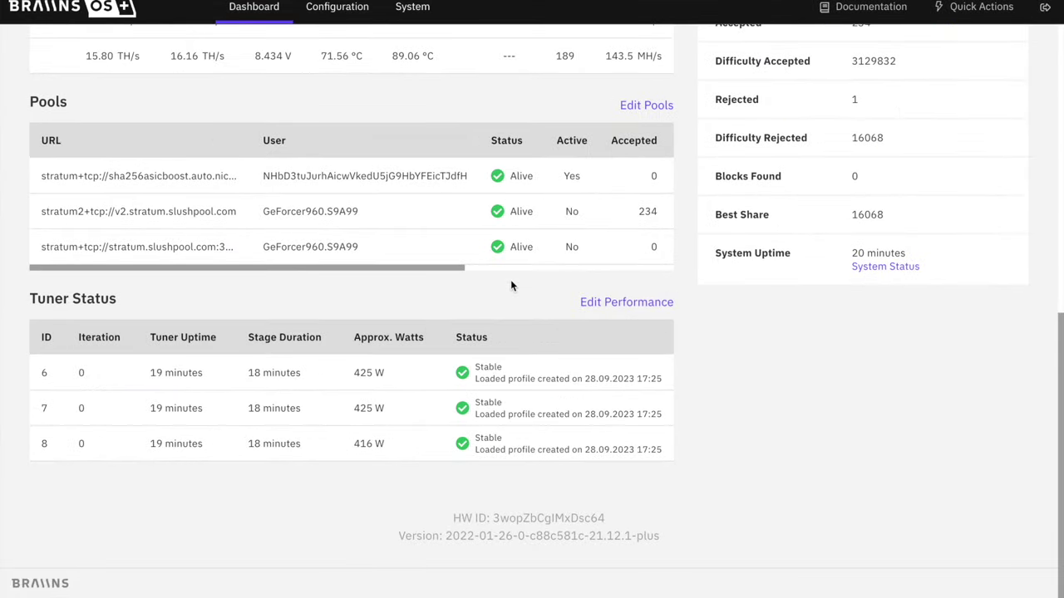
pyautogui.scroll(1, 143, 181)
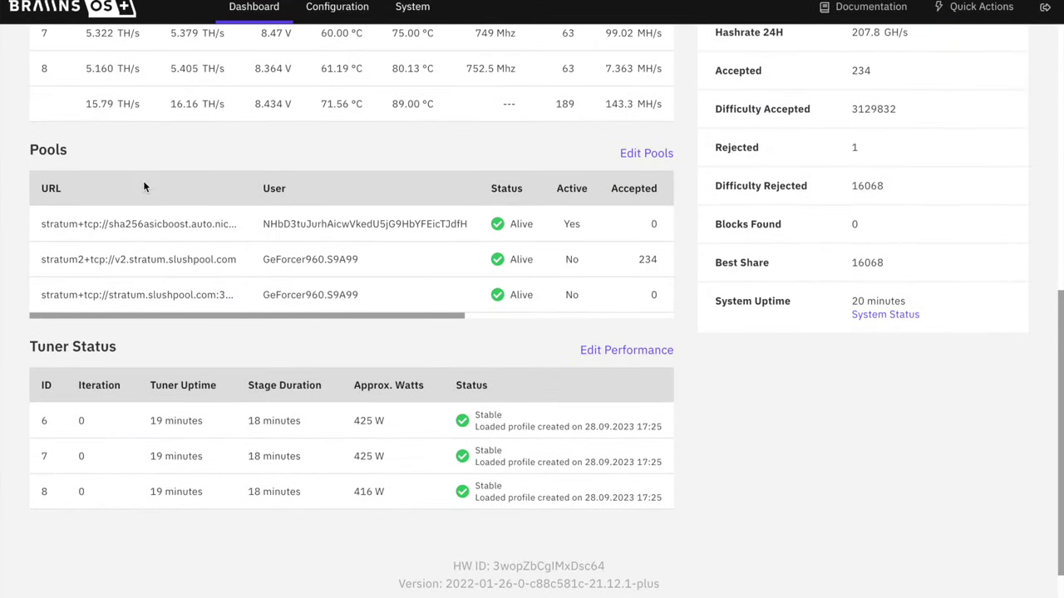
pyautogui.scroll(1, 627, 251)
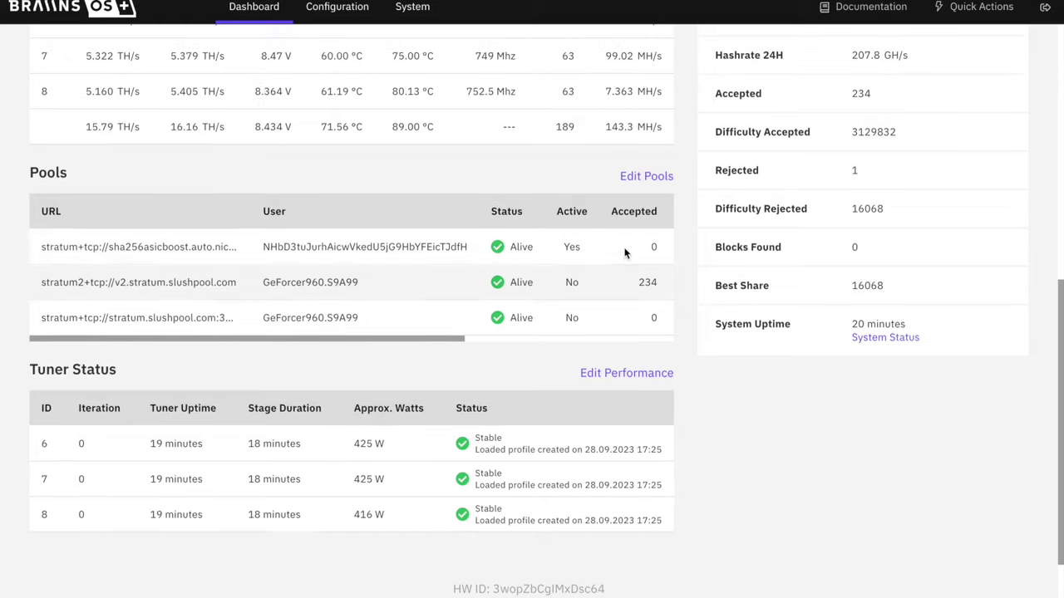
pyautogui.scroll(2, 272, 260)
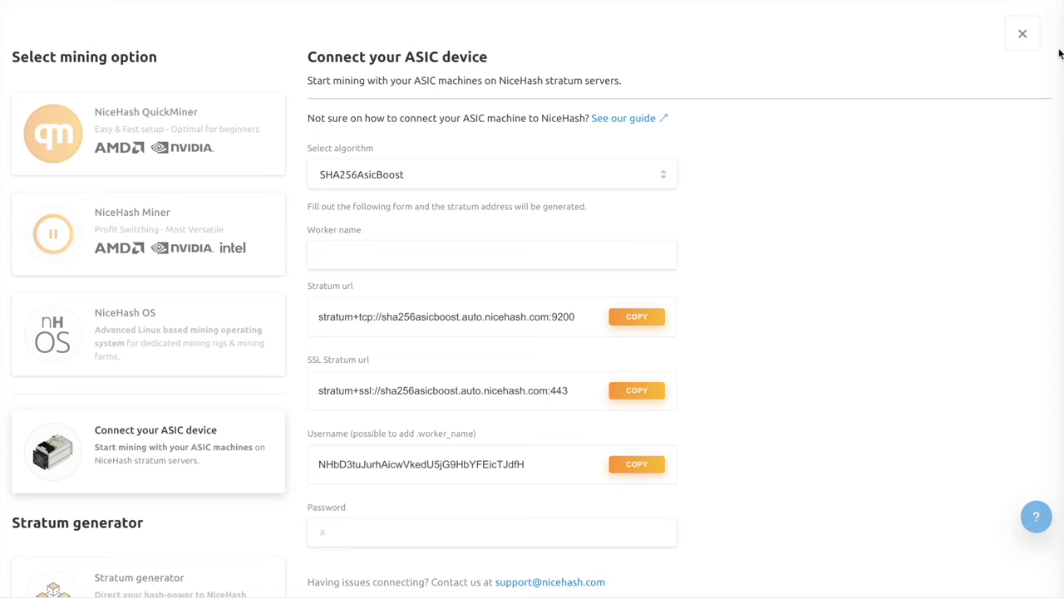
# Switch to NiceHash, close the ASIC connection details and check the rig status, profitability and wallet balance
pyautogui.click(1022, 33)
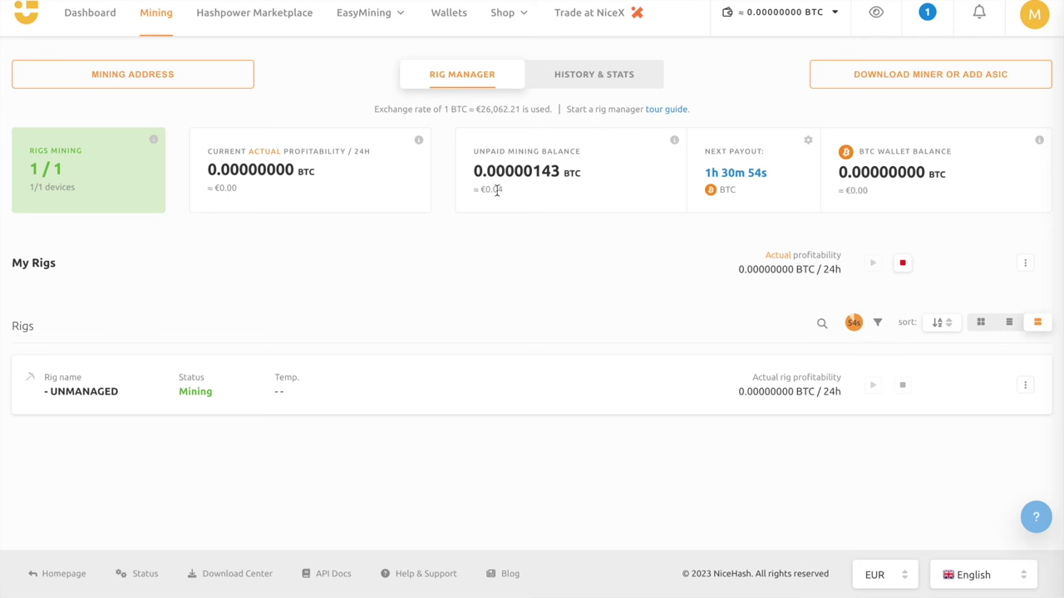
pyautogui.click(89, 14)
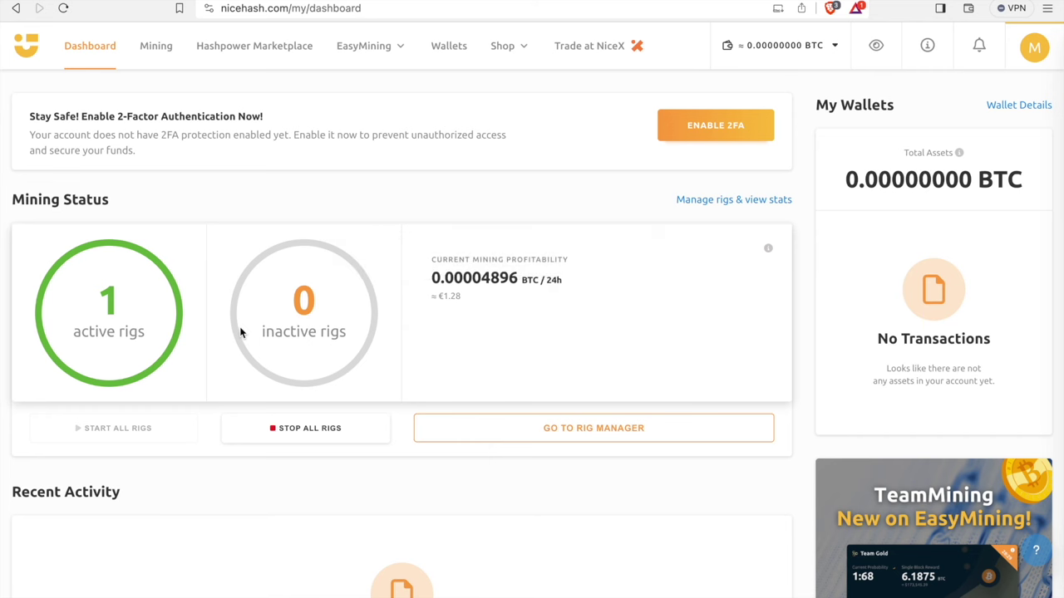
pyautogui.scroll(-5, 509, 348)
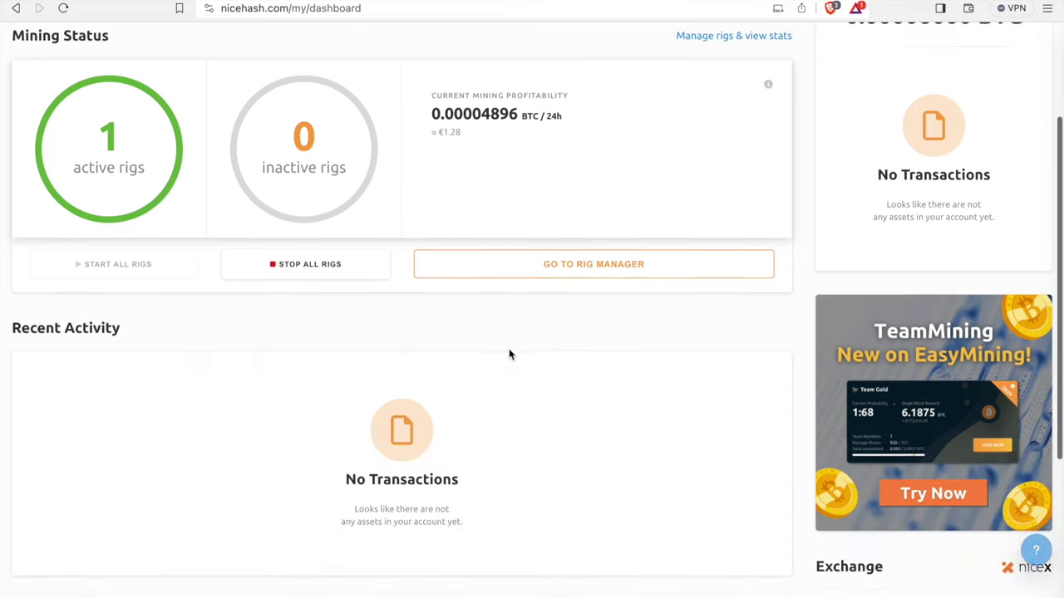
pyautogui.scroll(5, 509, 348)
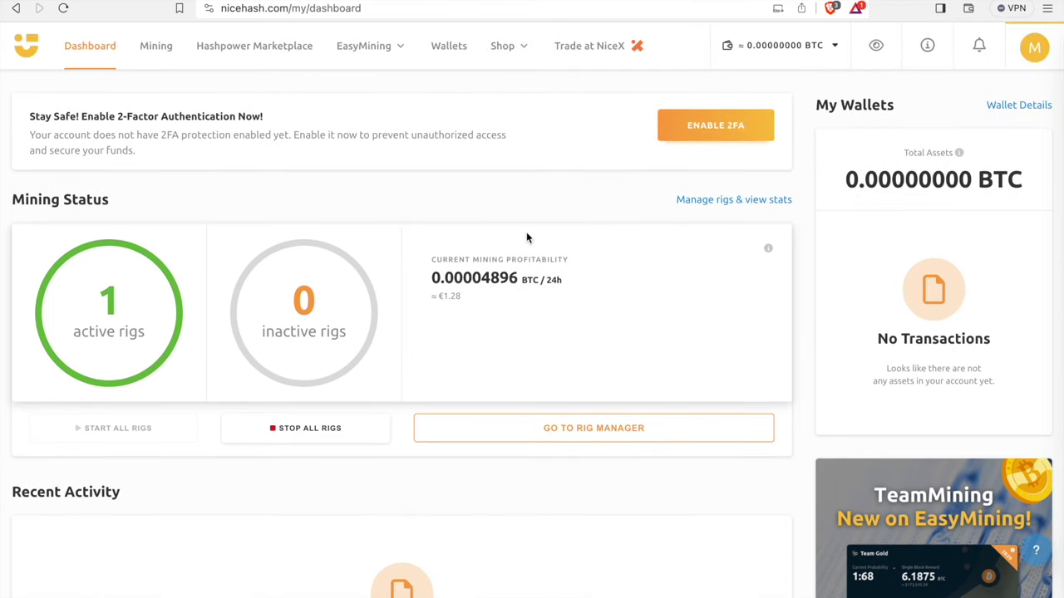
pyautogui.moveTo(796, 55)
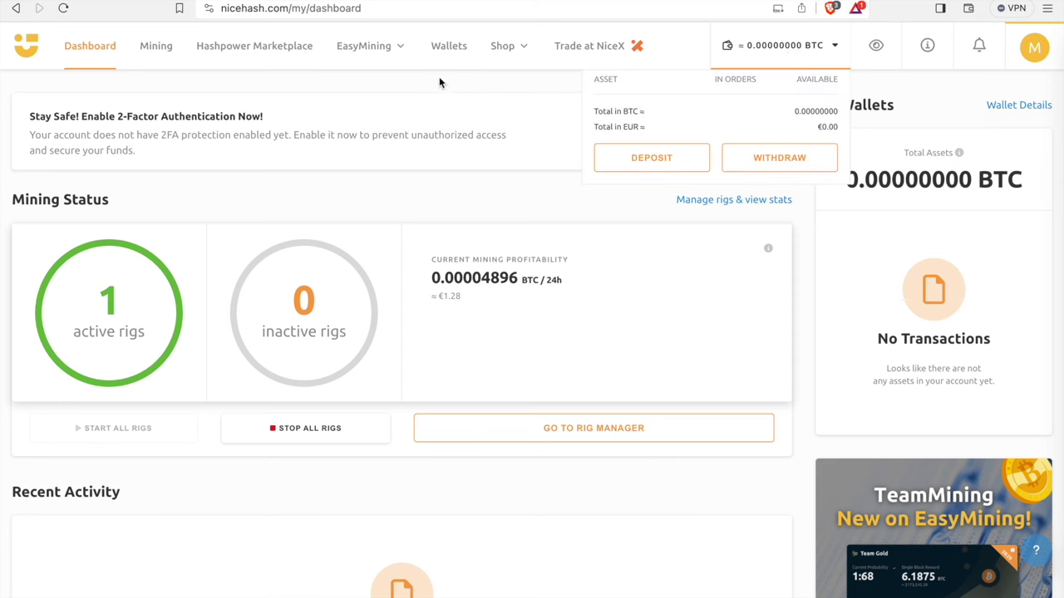
pyautogui.click(155, 47)
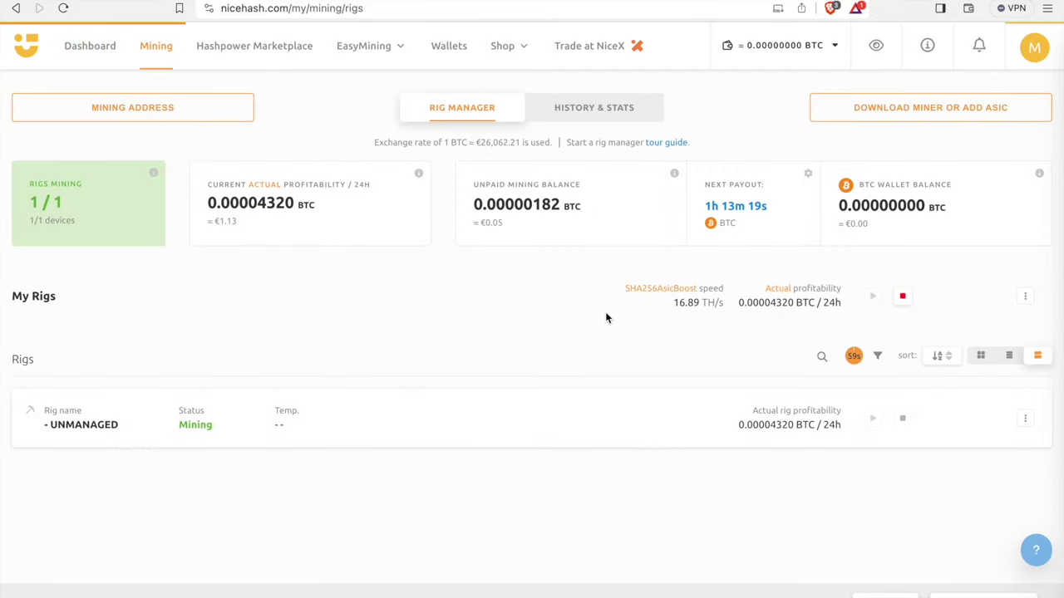